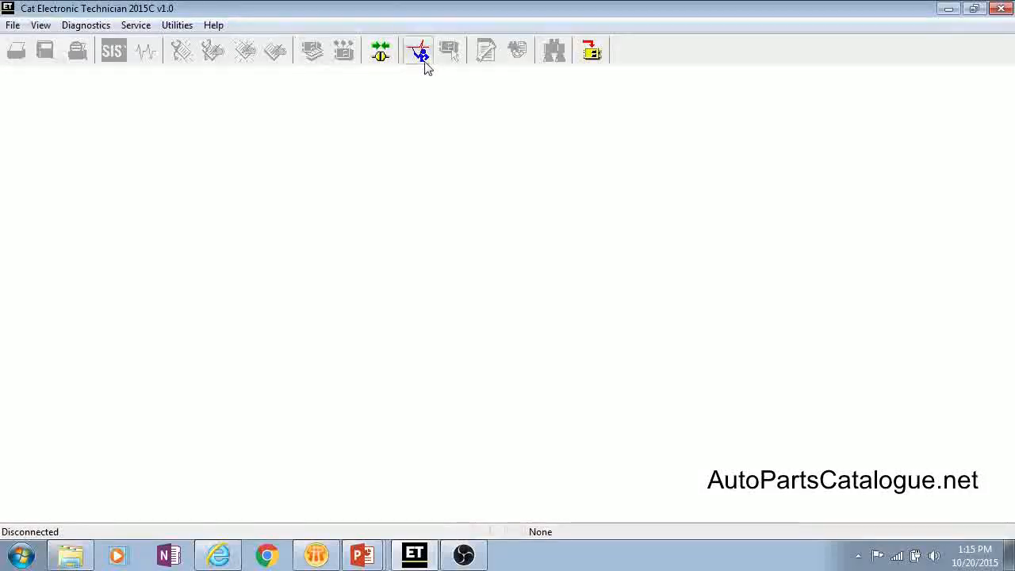
Step: Enable the trainer with the 795F Off-Highway Truck and select its C175 795 AC ECM
left_click(214, 25)
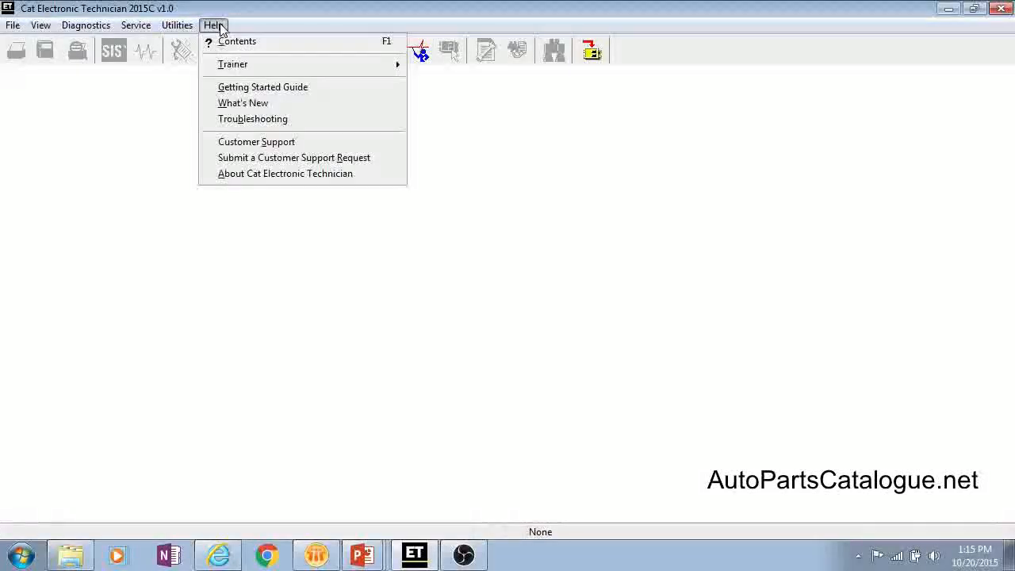
mouse_move(351, 70)
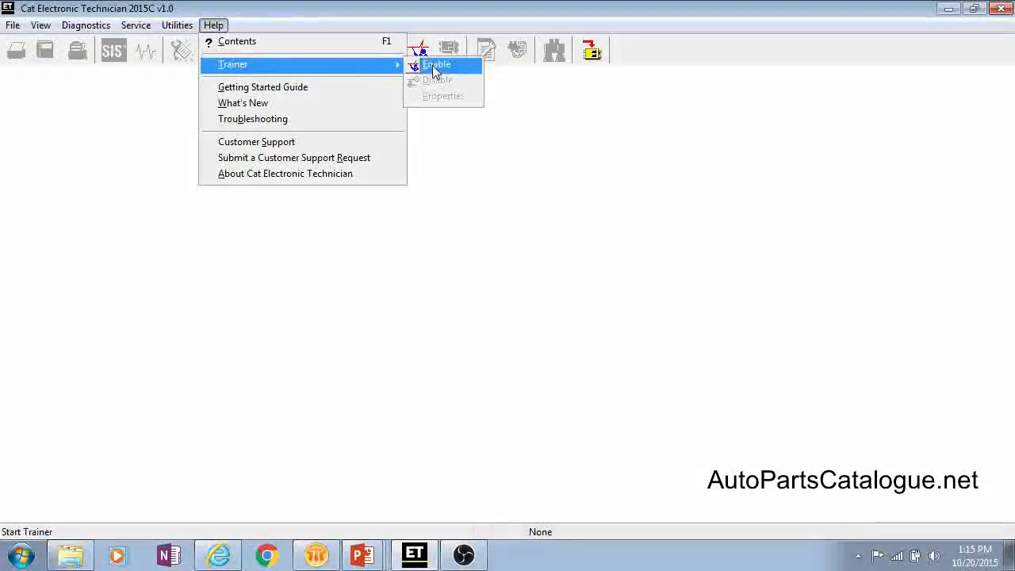
left_click(433, 65)
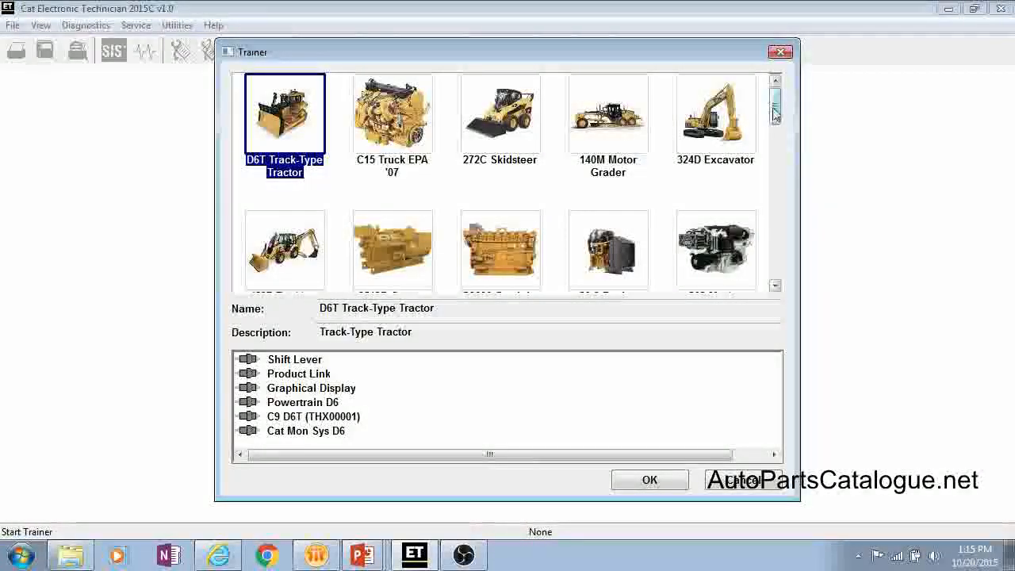
mouse_move(774, 111)
left_mouse_down()
mouse_move(784, 219)
mouse_move(778, 113)
left_mouse_up()
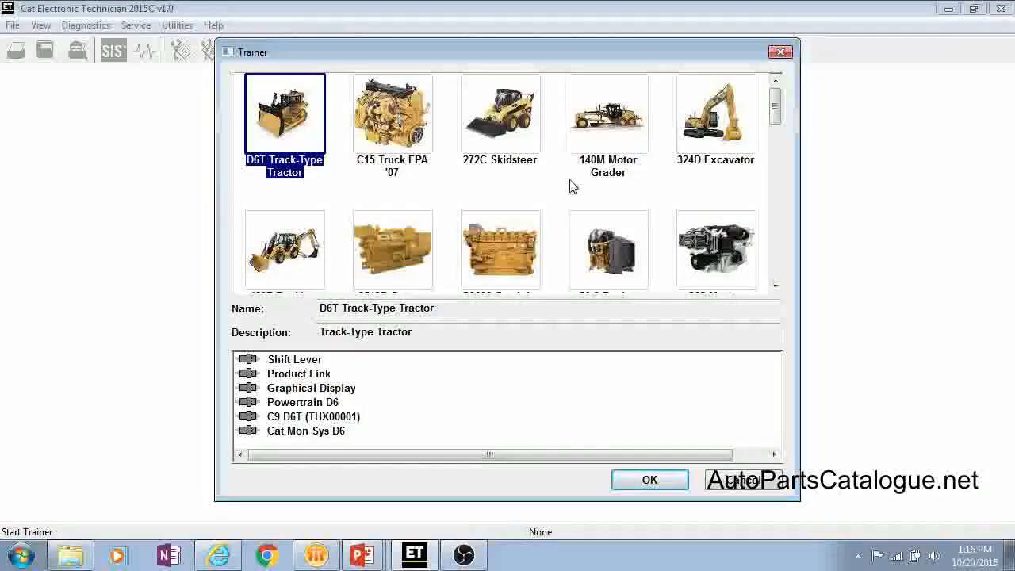
left_click(555, 186)
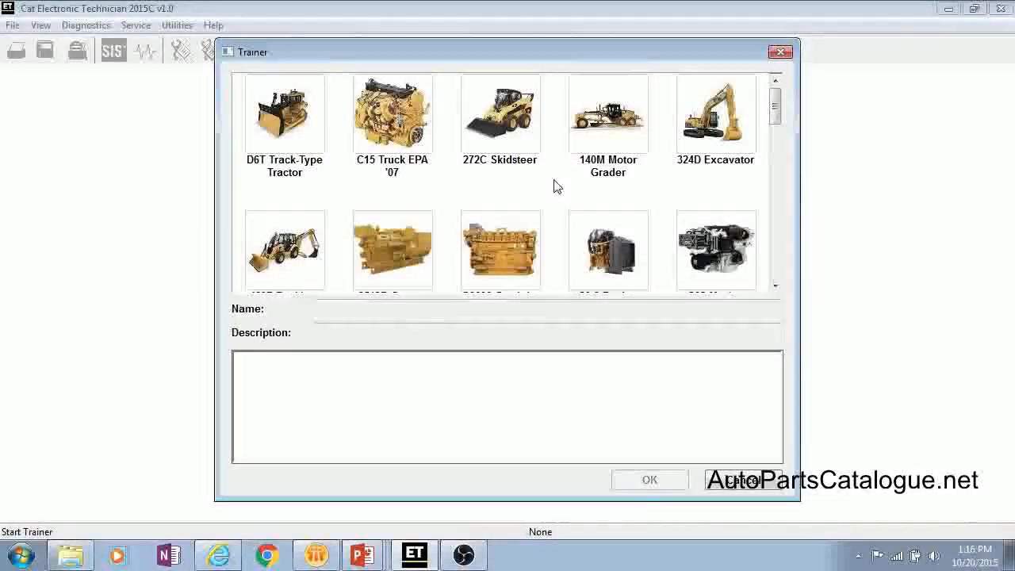
left_click_drag(777, 95, 776, 213)
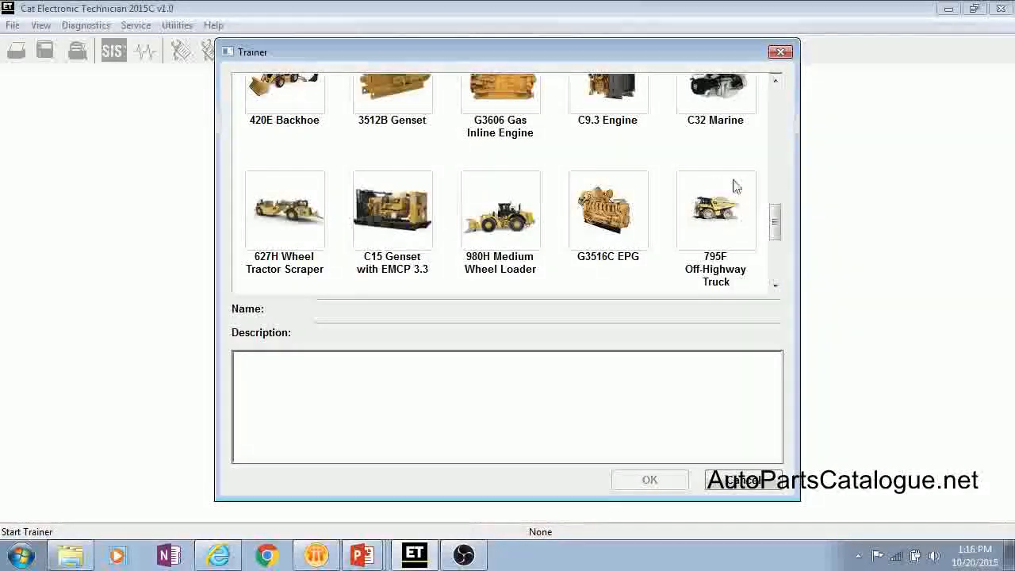
left_click(712, 218)
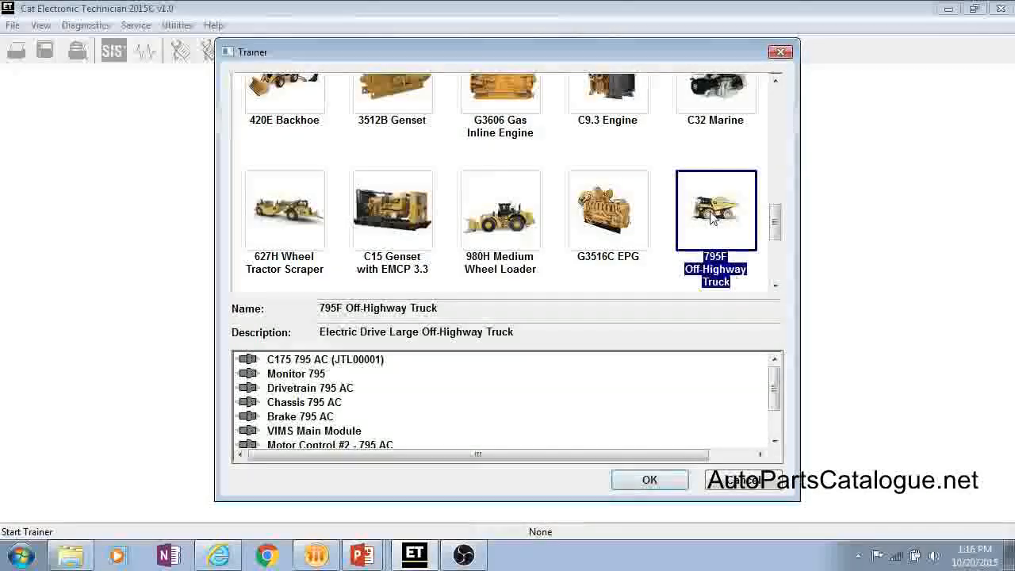
left_click(650, 480)
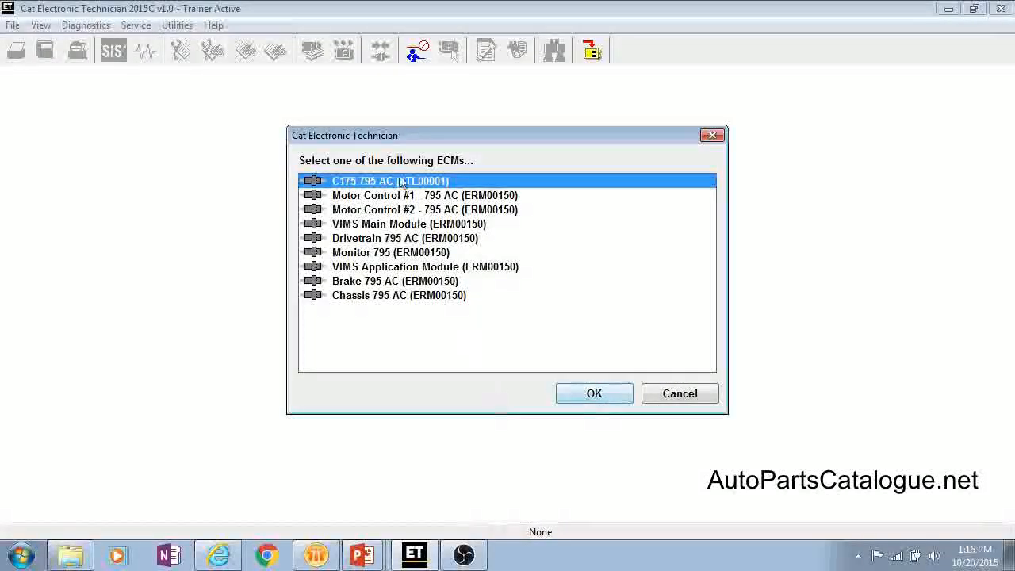
left_click(594, 394)
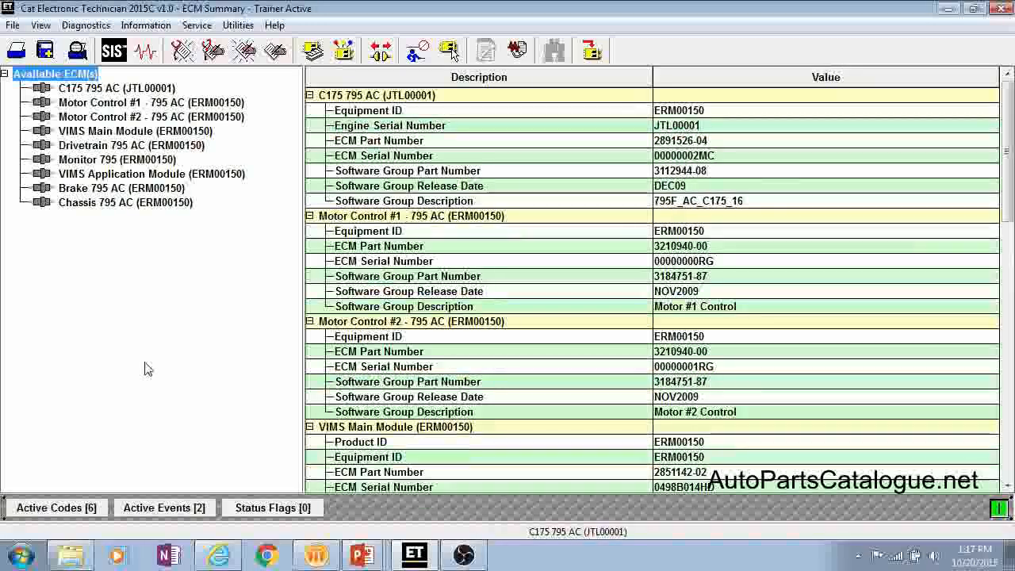
Step: View the file and parameter selection for opening a data log file, and leave it without selecting any parameters
left_click(14, 26)
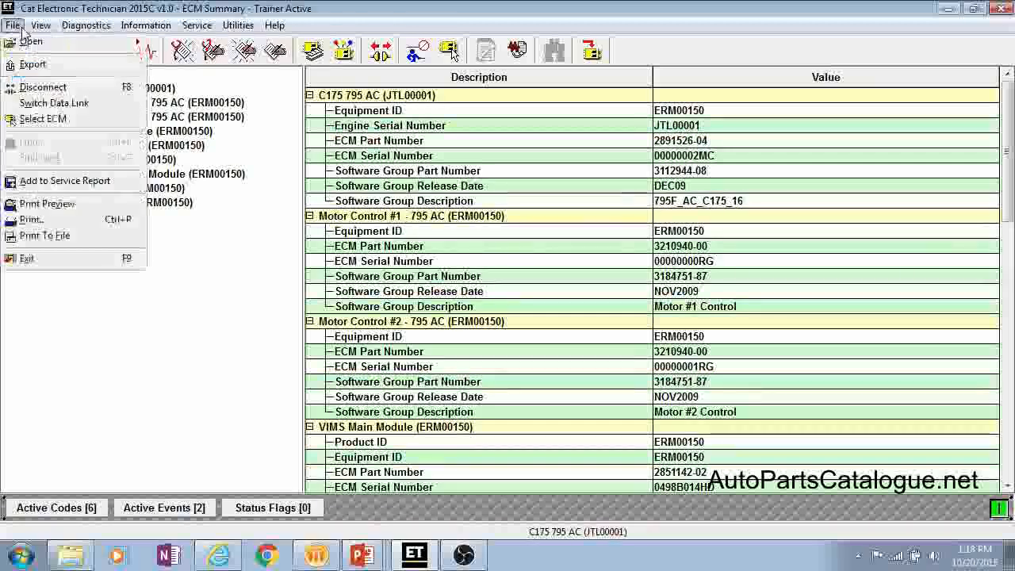
mouse_move(39, 49)
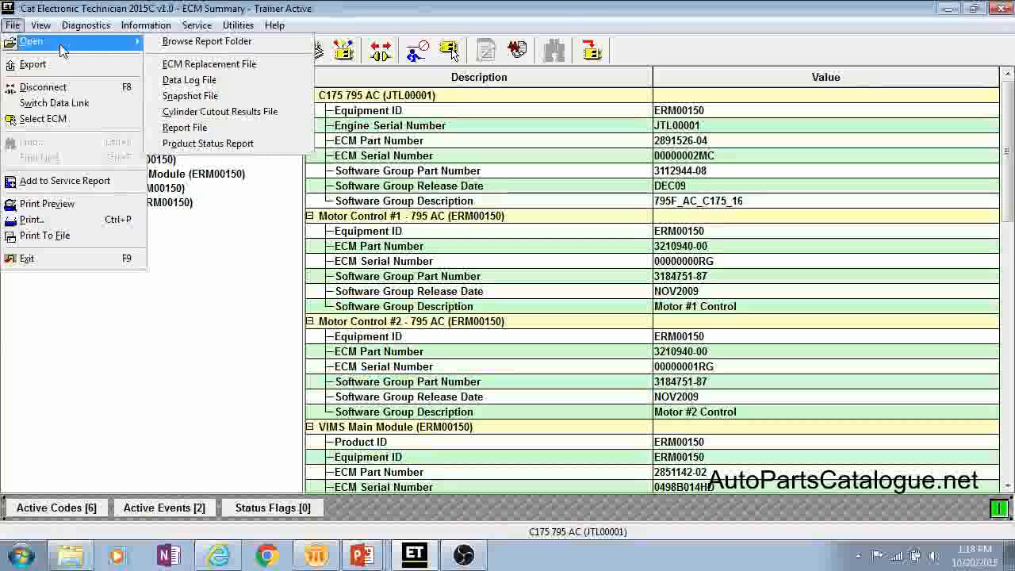
left_click(199, 86)
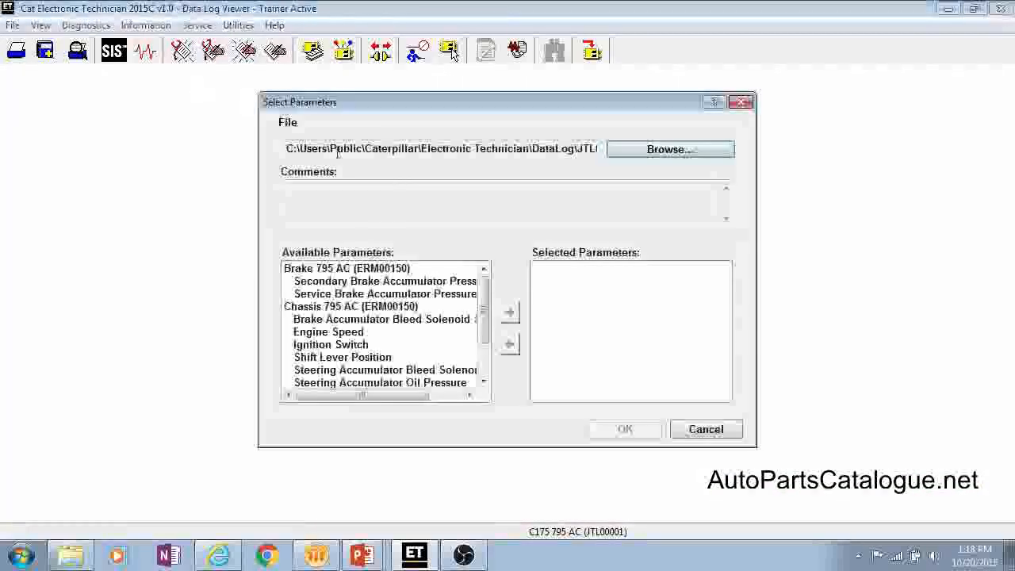
left_click(686, 151)
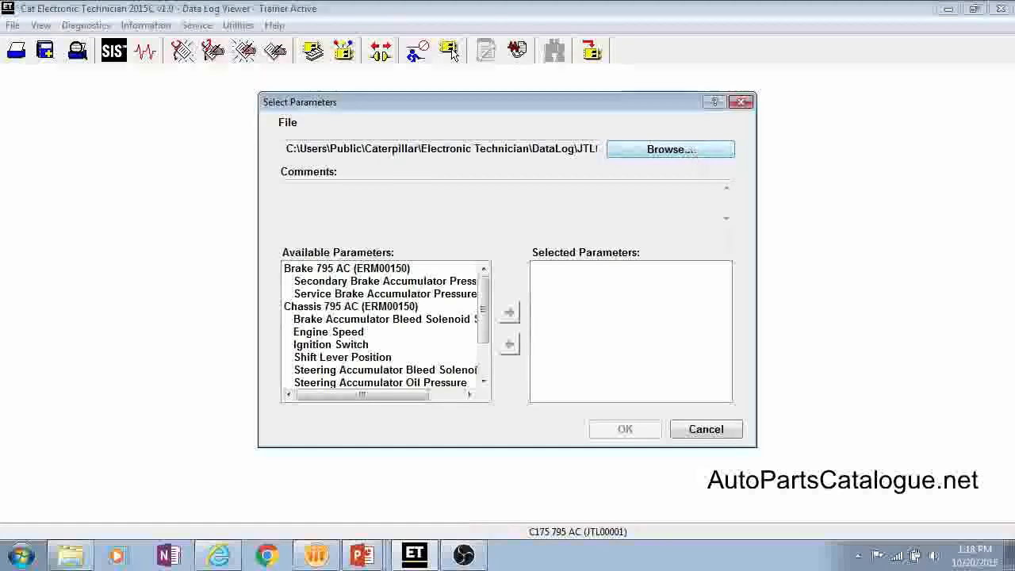
left_click(703, 435)
Step: Browse the report folder, inspect the saved files in Product Status Reports, and minimize the folder window
left_click(12, 25)
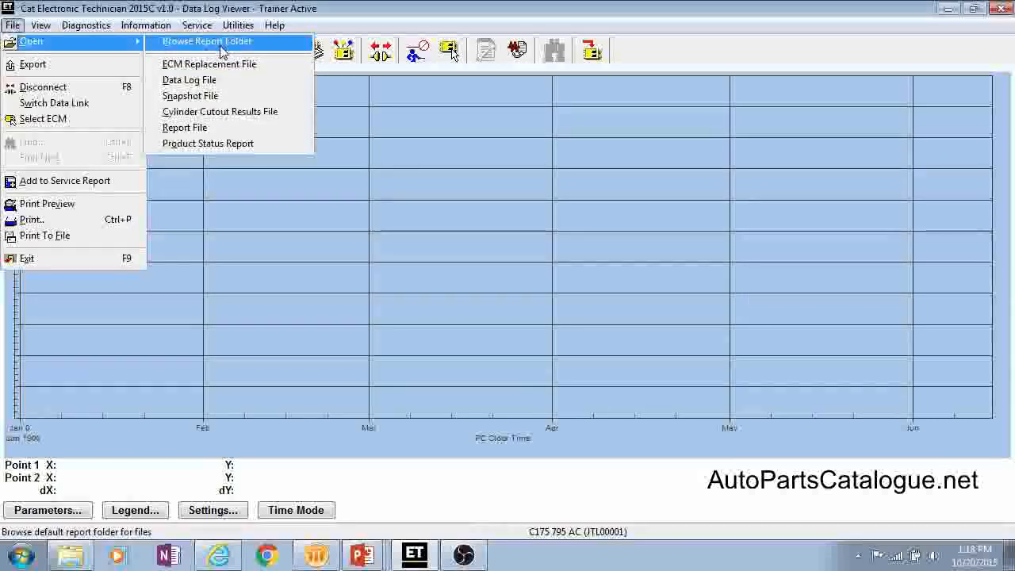
left_click(214, 42)
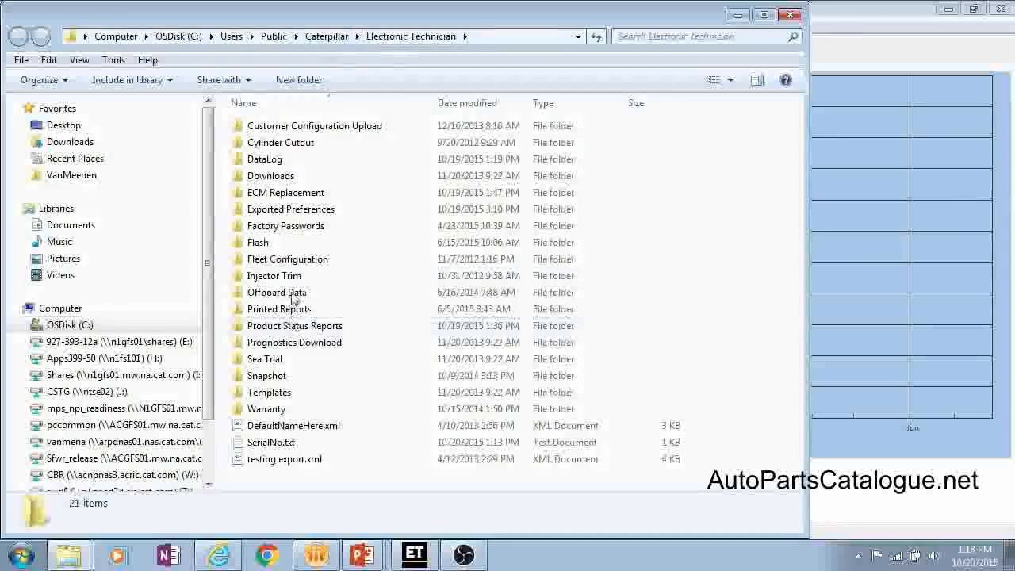
left_click(302, 325)
double_click(302, 325)
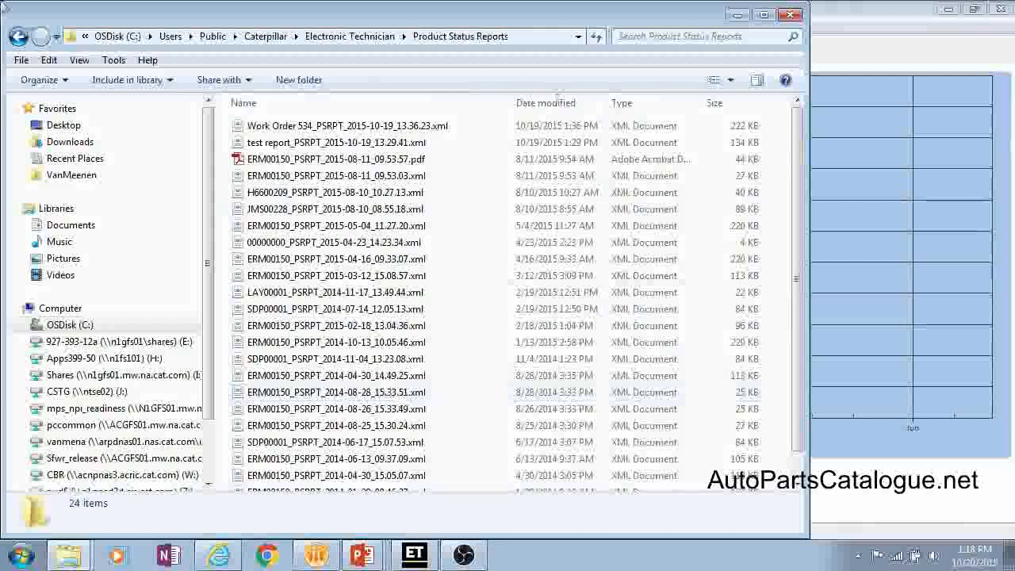
left_click(18, 35)
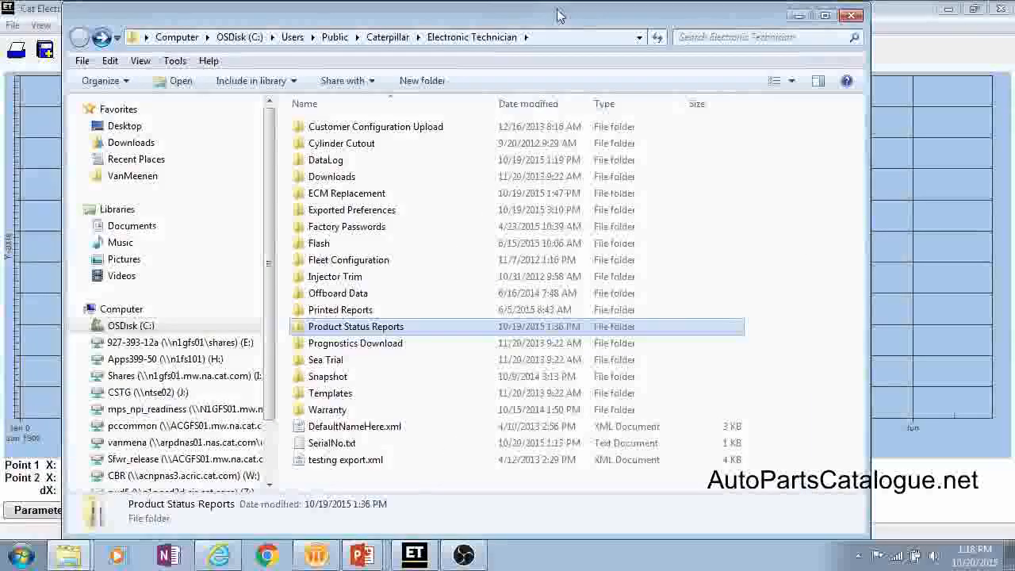
double_click(363, 331)
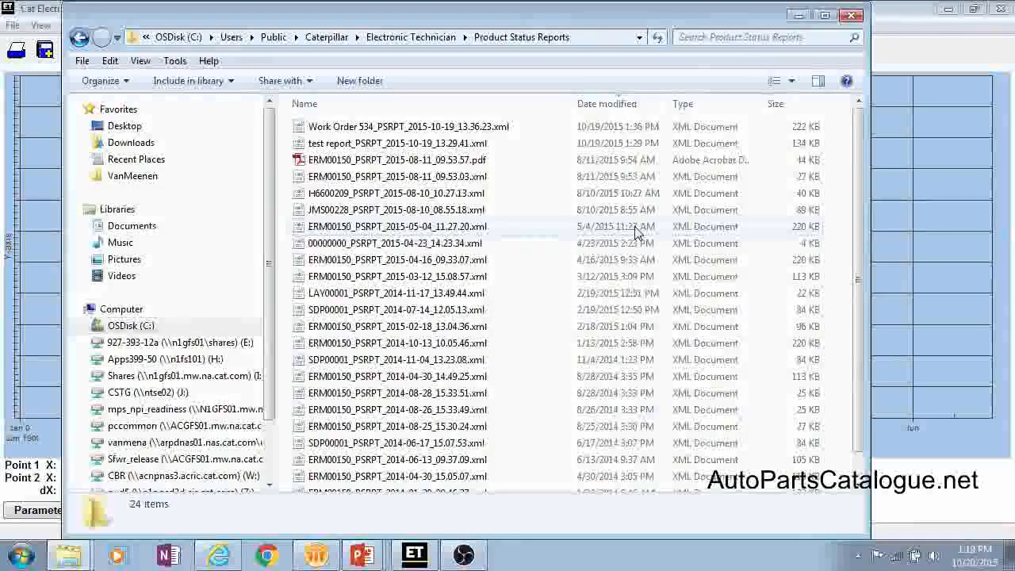
left_click(342, 363)
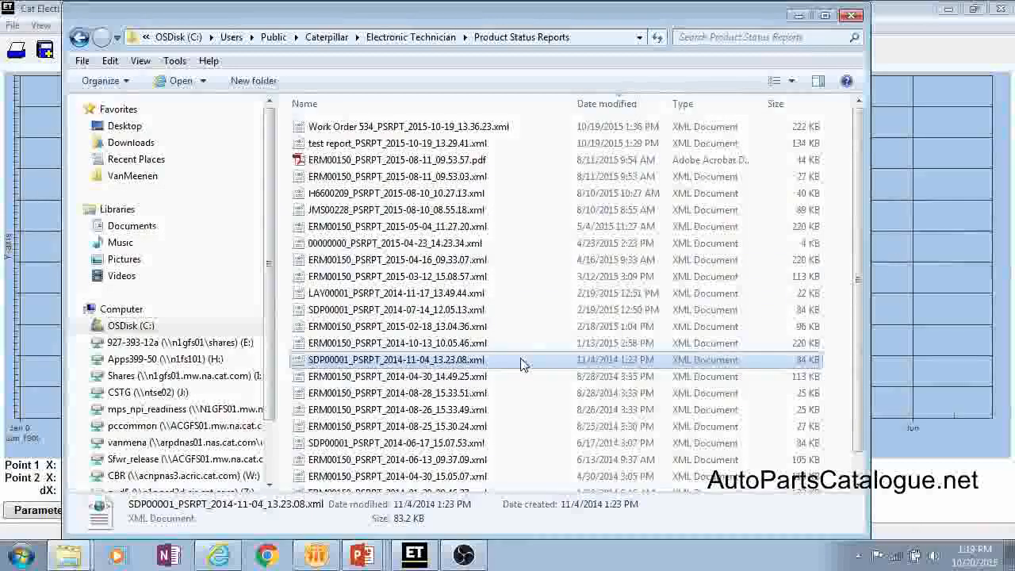
left_click(797, 18)
Step: Try to export the data log JTL00001_DATLOG_2013-10-16_08.54.03.sdf from the DataLog folder as a text file, cancelling before saving
left_click(13, 25)
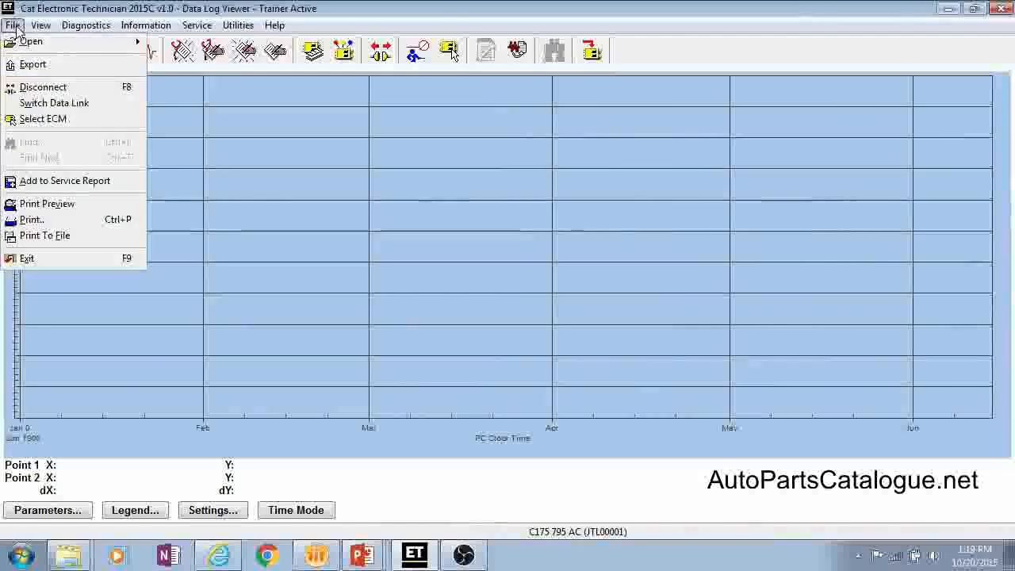
left_click(41, 69)
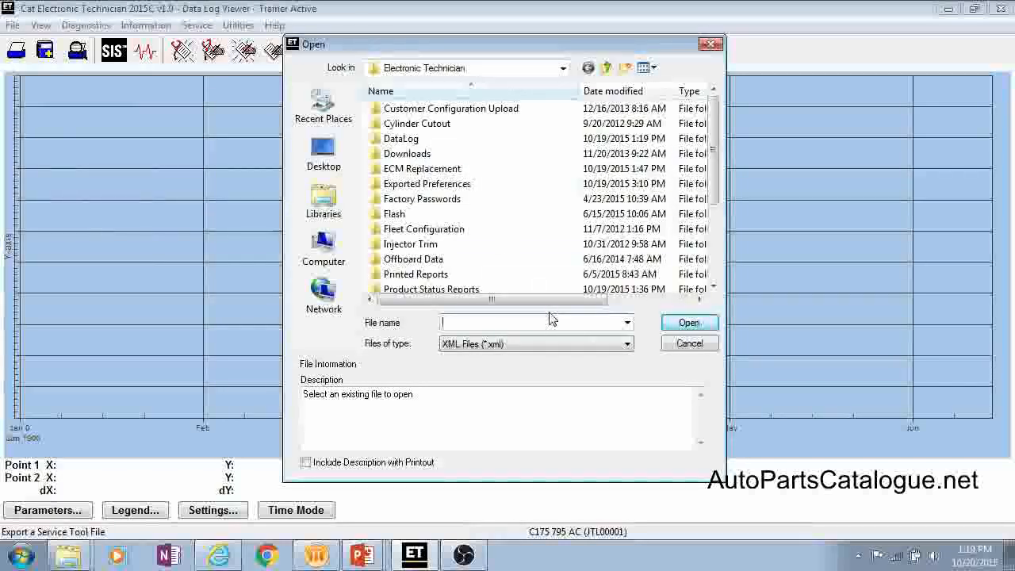
left_click(483, 346)
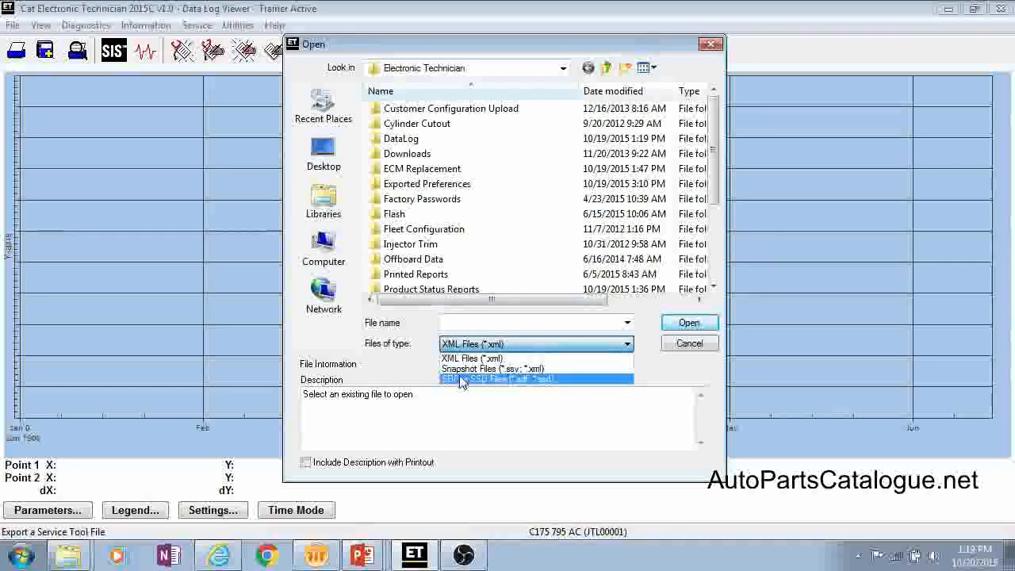
left_click(462, 380)
double_click(412, 141)
left_click(436, 184)
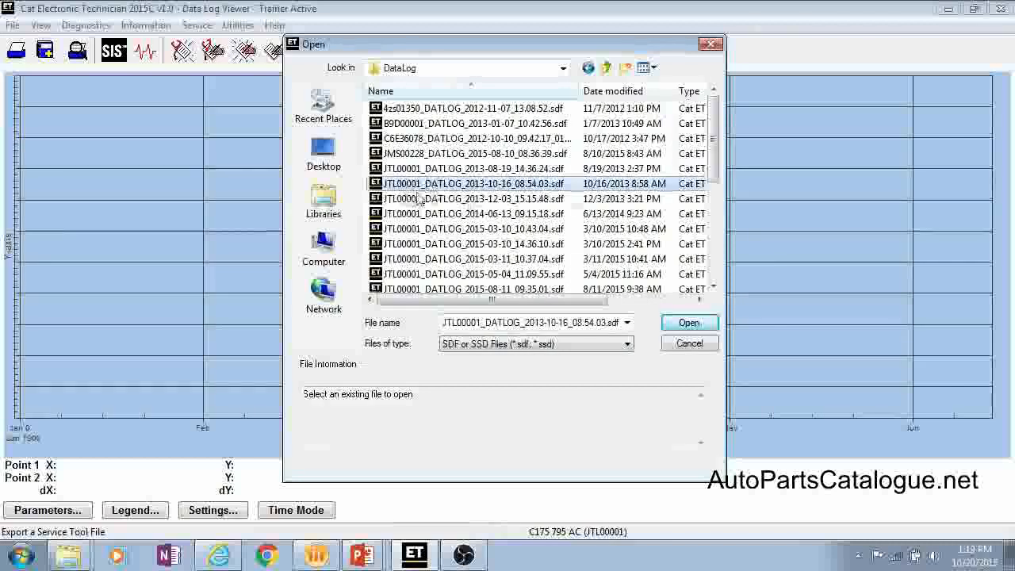
left_click(686, 325)
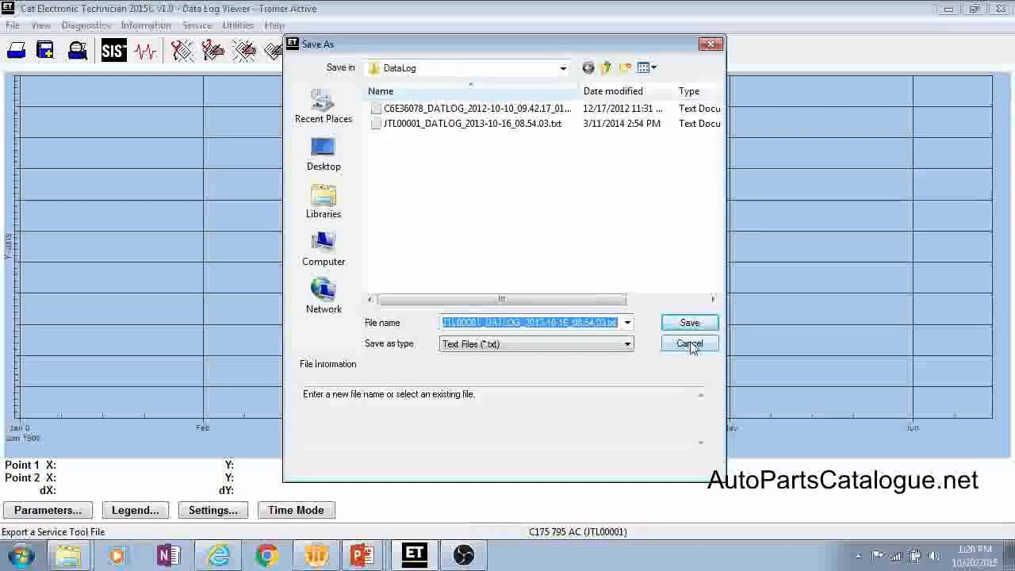
left_click(690, 344)
Step: View the list of ECMs available for selection and close it without switching to another ECM
left_click(13, 26)
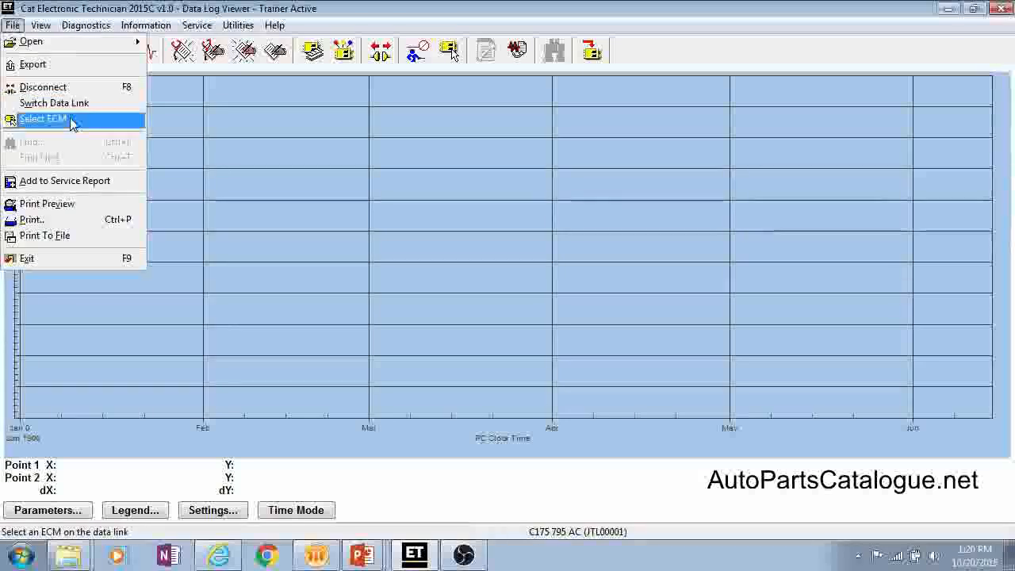
left_click(71, 123)
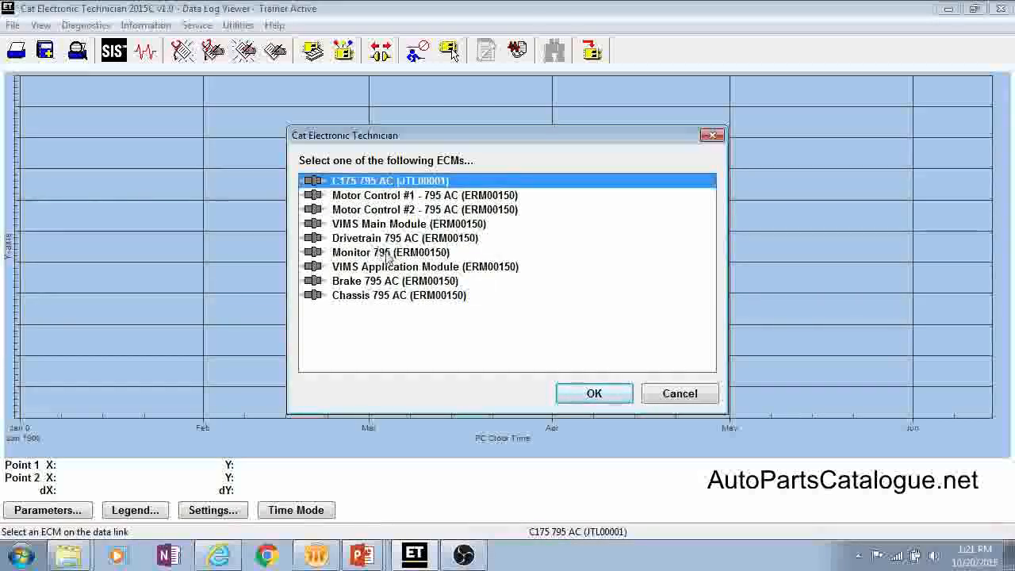
left_click(678, 395)
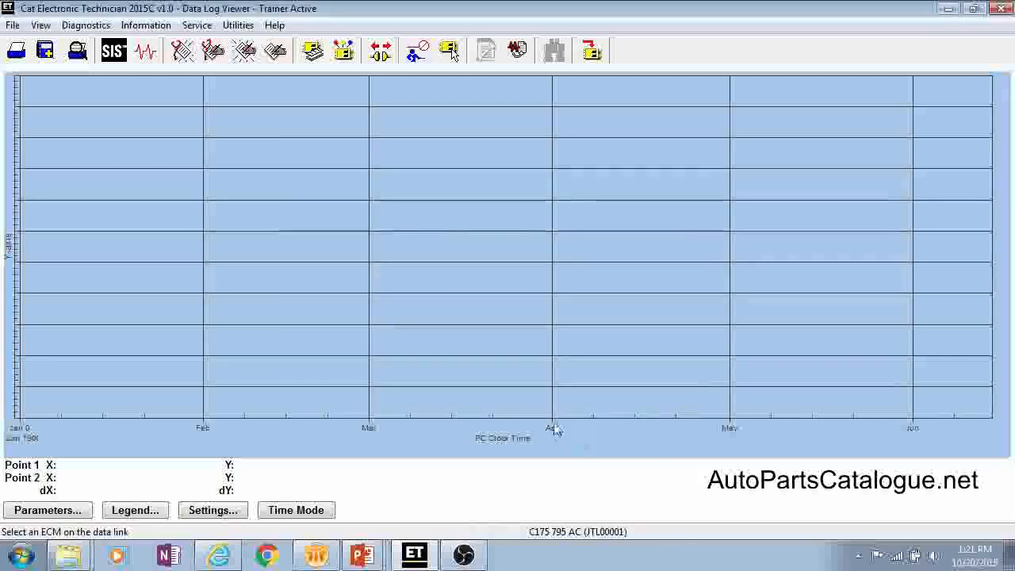
Step: Start adding the current data log view to a service report without a print comment, and cancel at the report selection
left_click(16, 25)
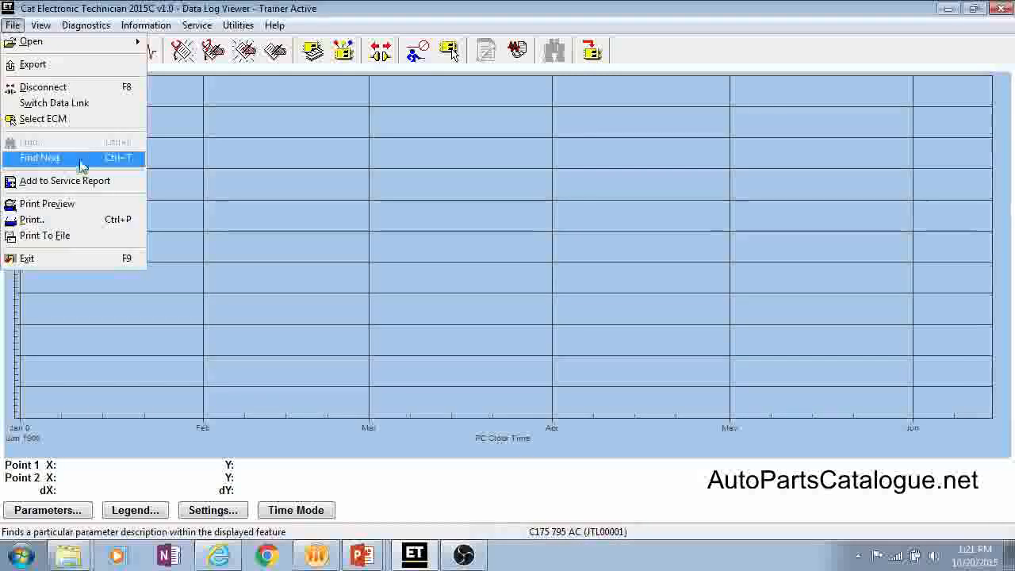
left_click(67, 181)
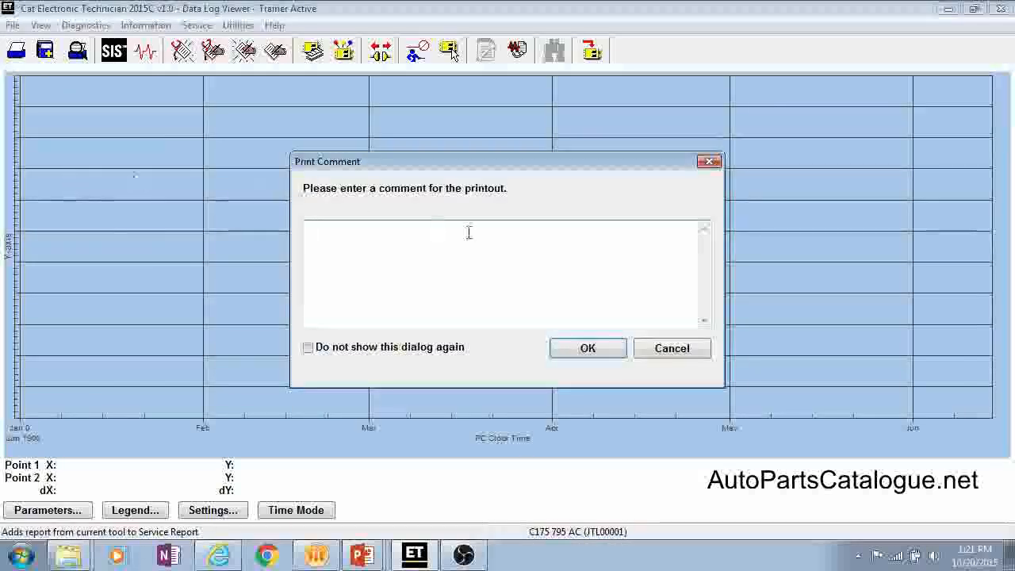
left_click(590, 353)
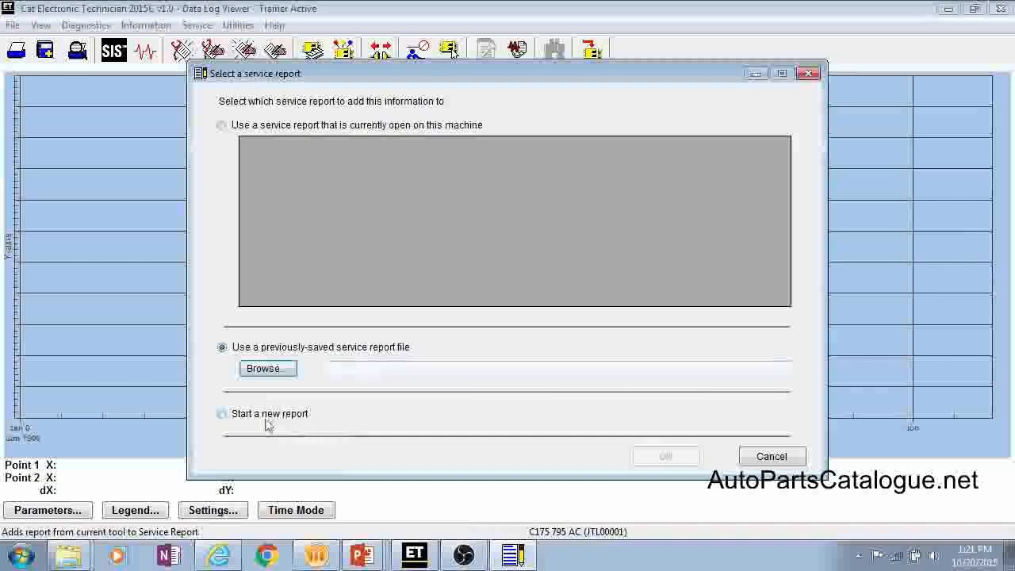
left_click(791, 465)
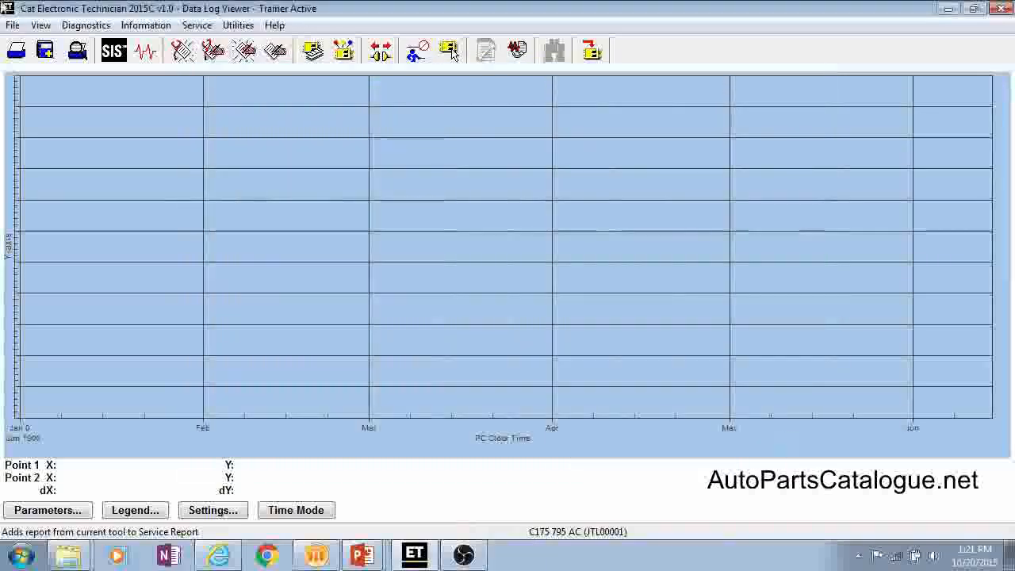
left_click(14, 27)
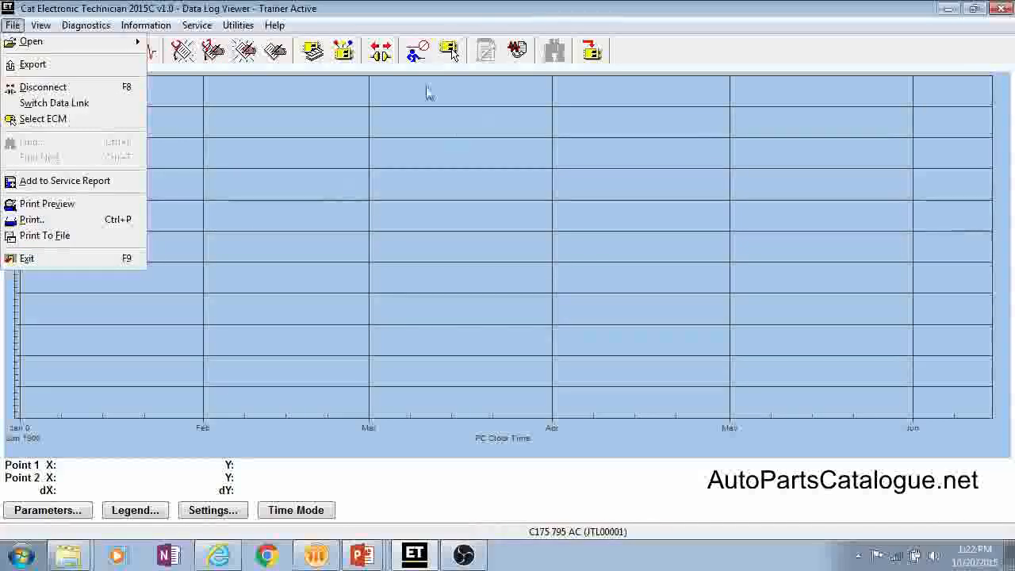
left_click(341, 6)
Step: Hide the toolbar in the Data Log Viewer
left_click(42, 27)
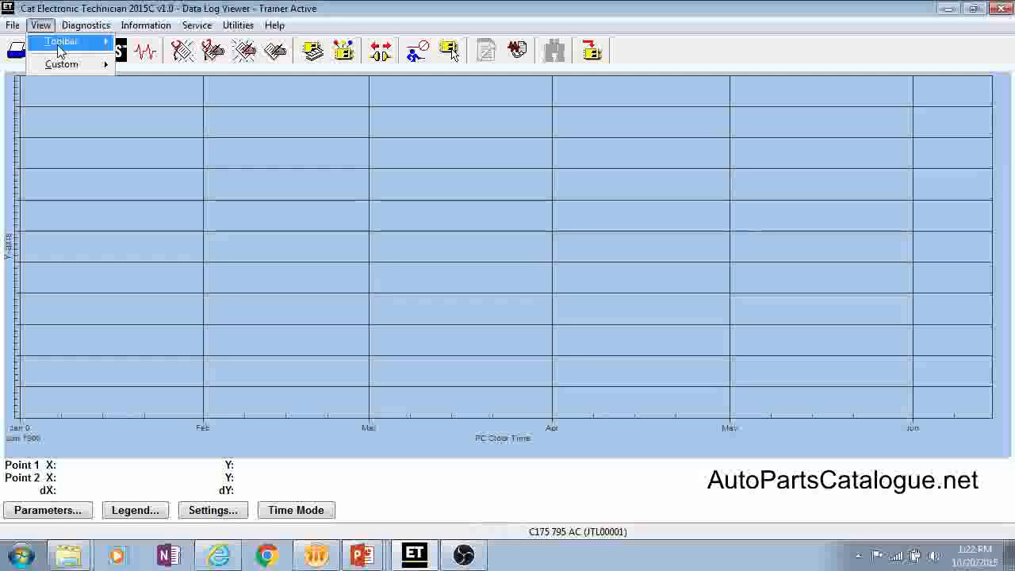
mouse_move(60, 51)
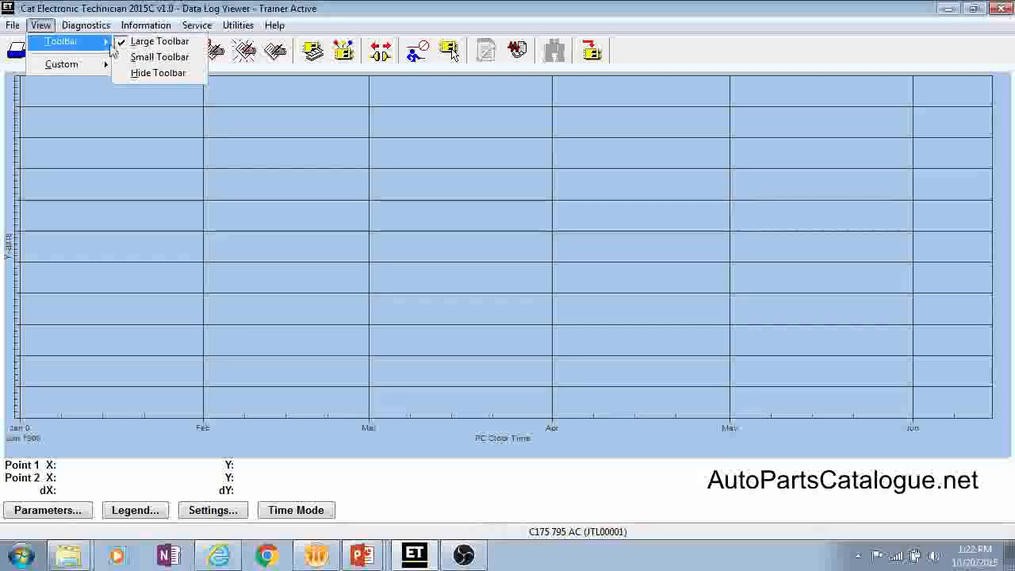
left_click(157, 72)
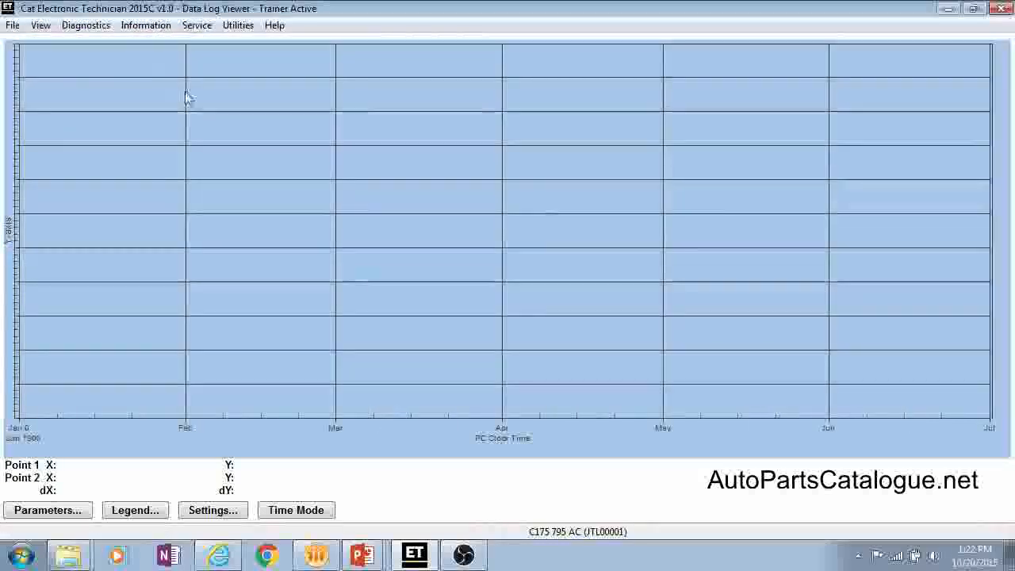
Step: Display the Data Log Viewer toolbar with large icons
left_click(41, 25)
mouse_move(74, 42)
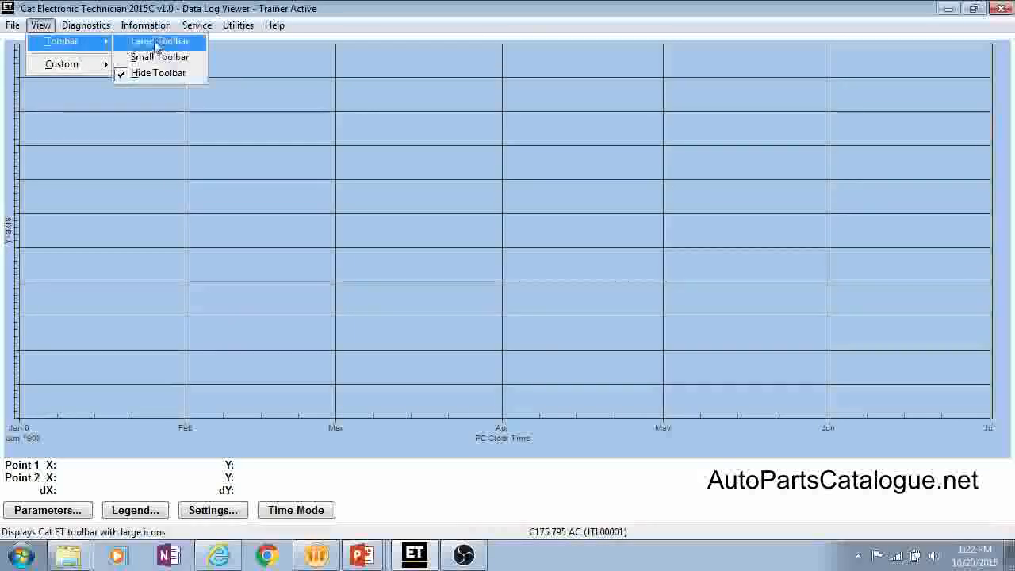
left_click(155, 46)
Step: Open the toolbar customization and add the Exit button to the current toolbar buttons
left_click(41, 26)
mouse_move(64, 70)
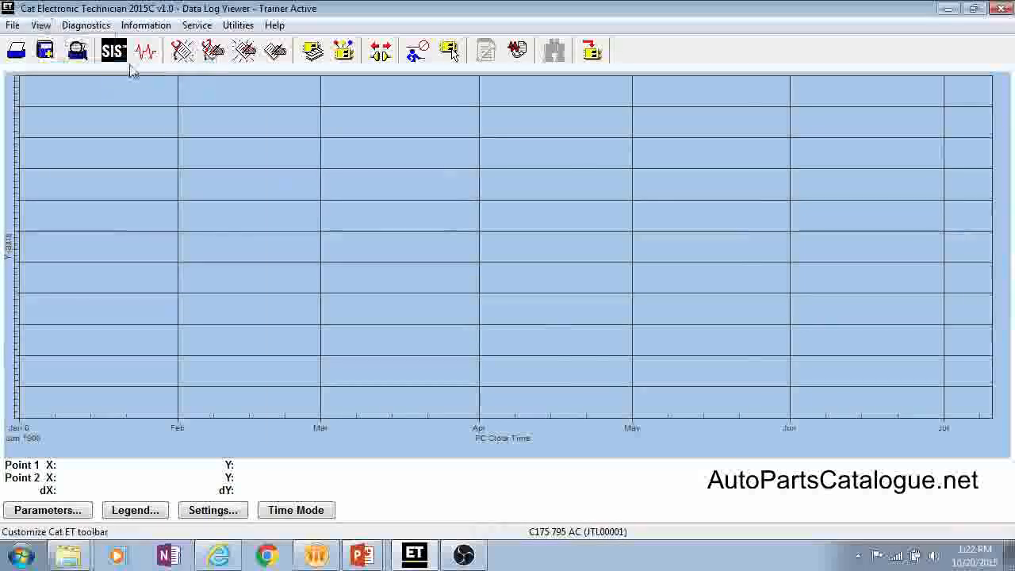
left_click(132, 70)
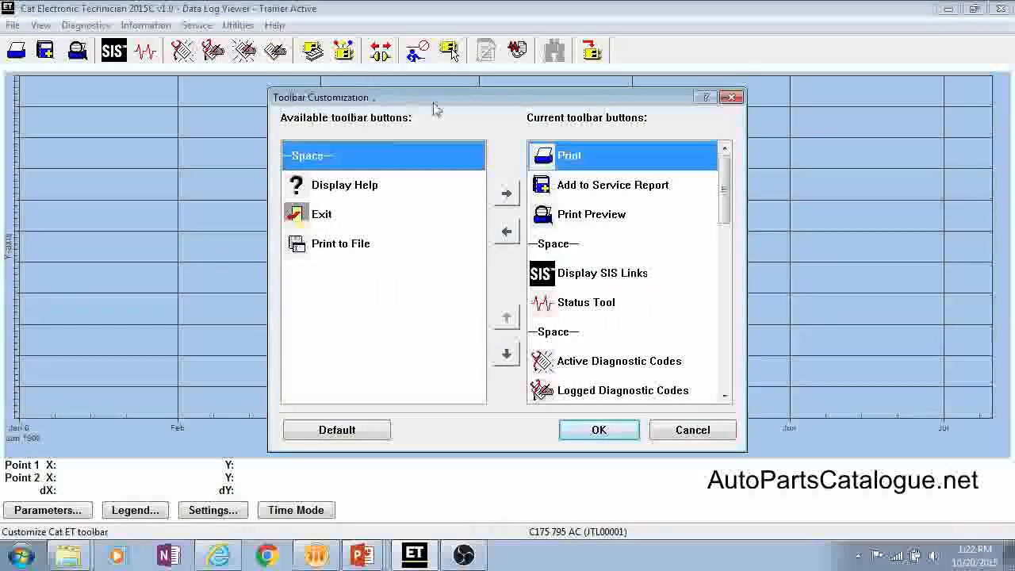
left_click(319, 219)
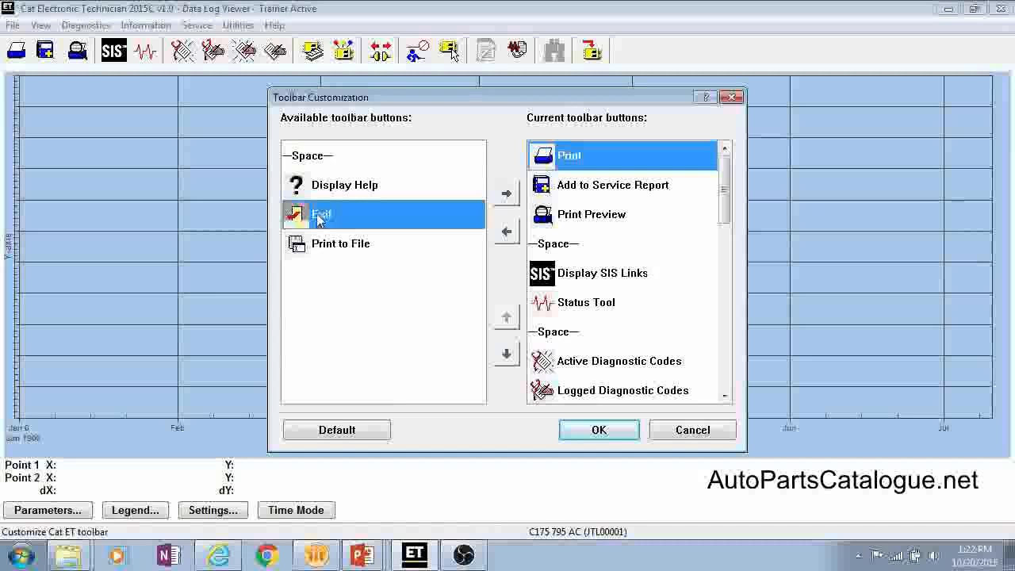
double_click(329, 220)
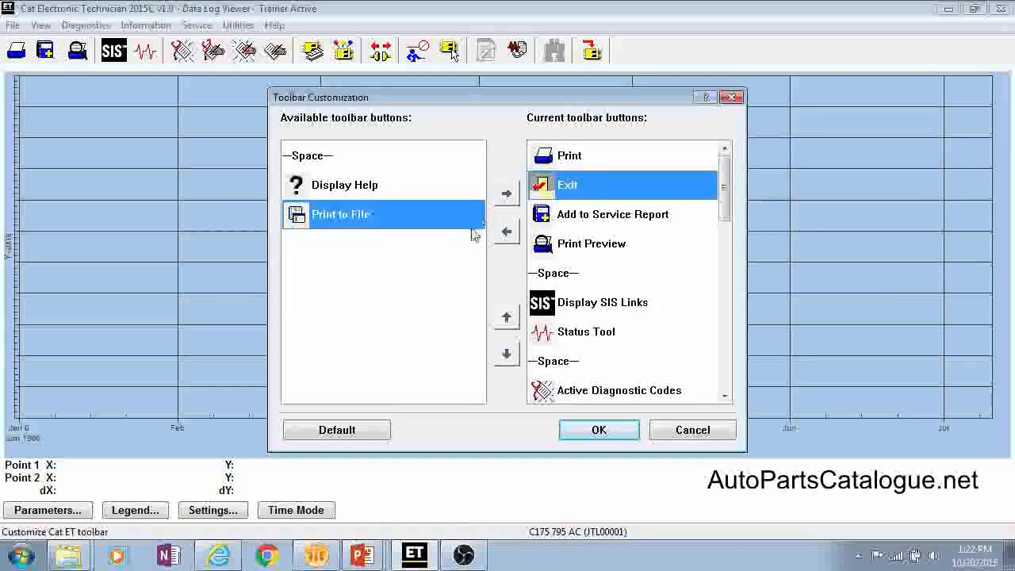
Step: Remove the Exit button from the current toolbar buttons, move Add to Service Report ahead of Print and apply the customization
left_click(506, 232)
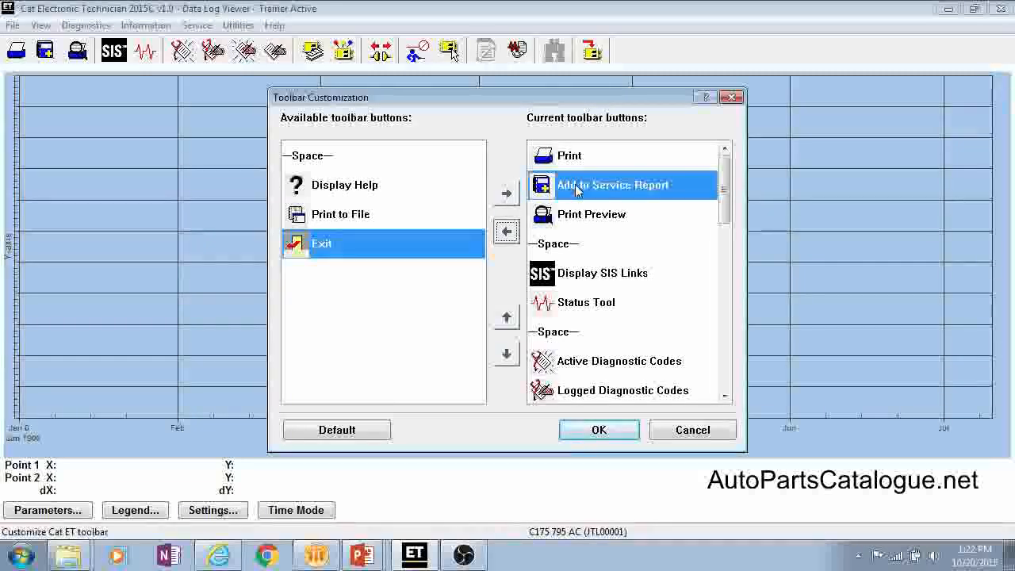
left_click(507, 318)
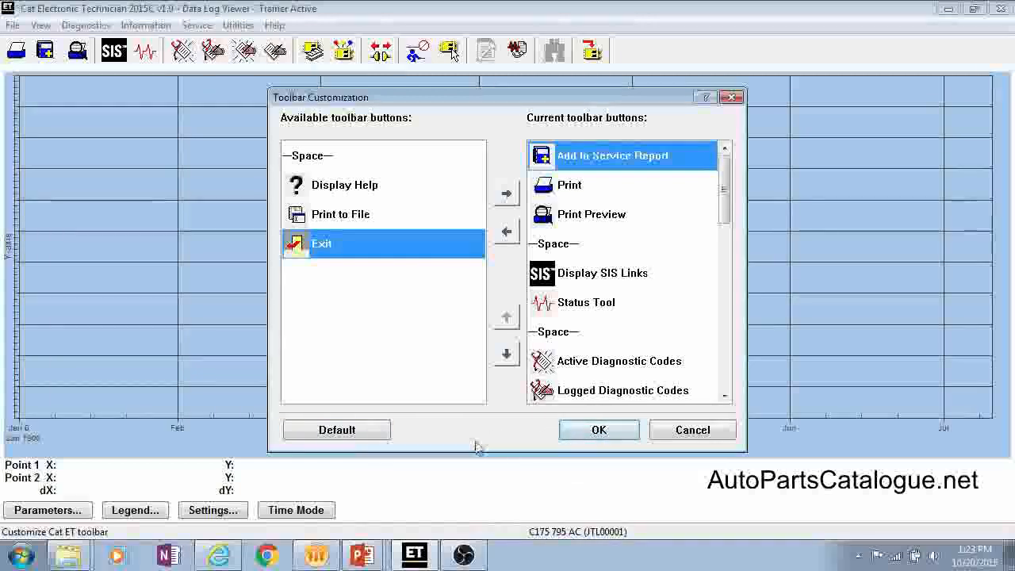
left_click(596, 430)
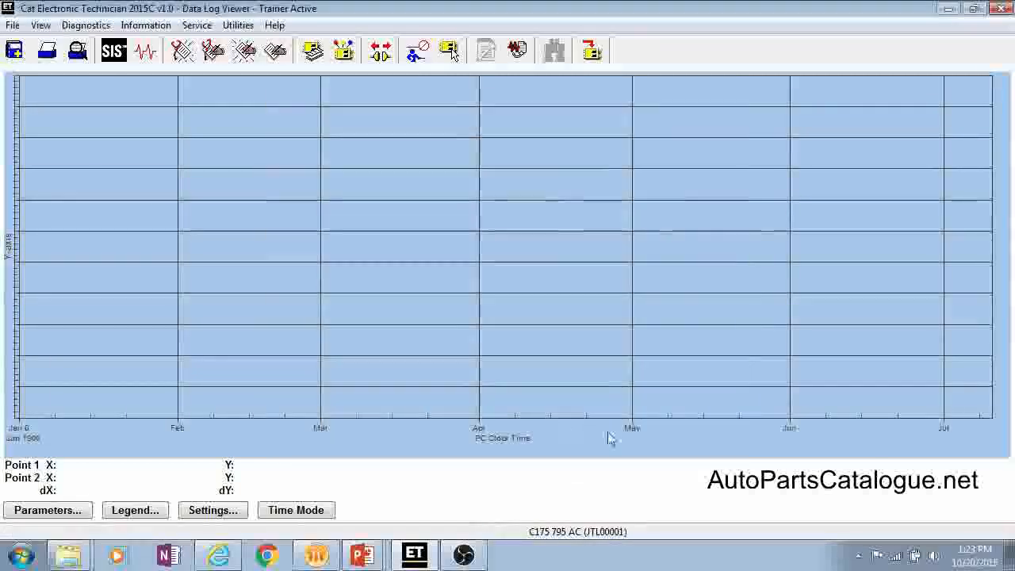
Step: Assign Active Event Codes to the F7 key in the function key customization
left_click(40, 24)
mouse_move(67, 66)
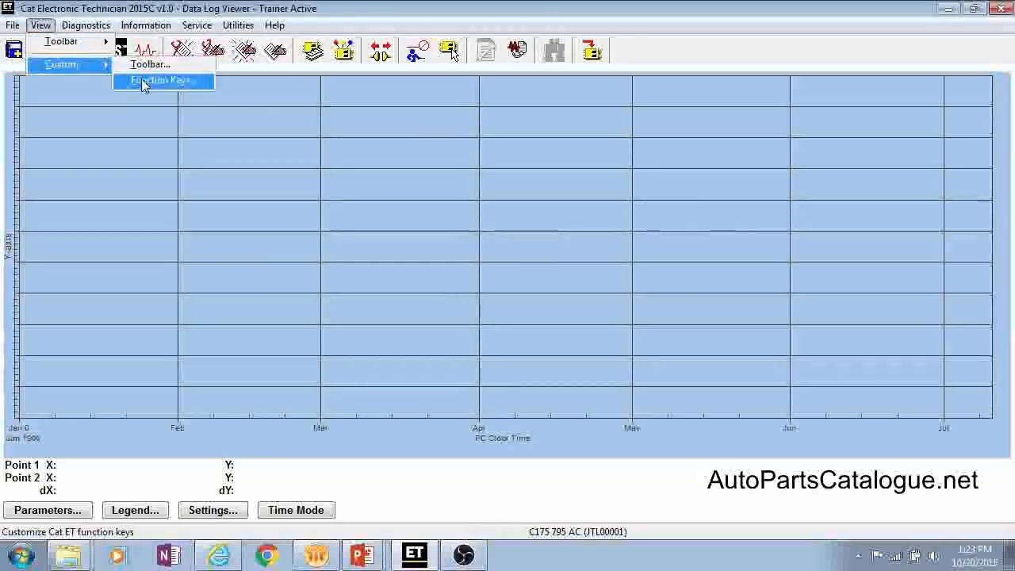
left_click(144, 82)
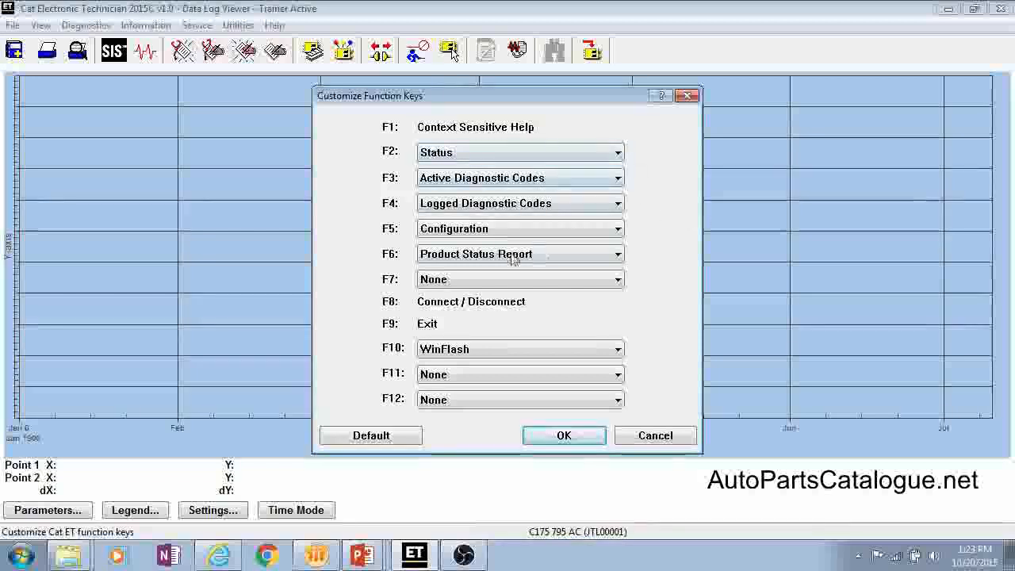
left_click(578, 282)
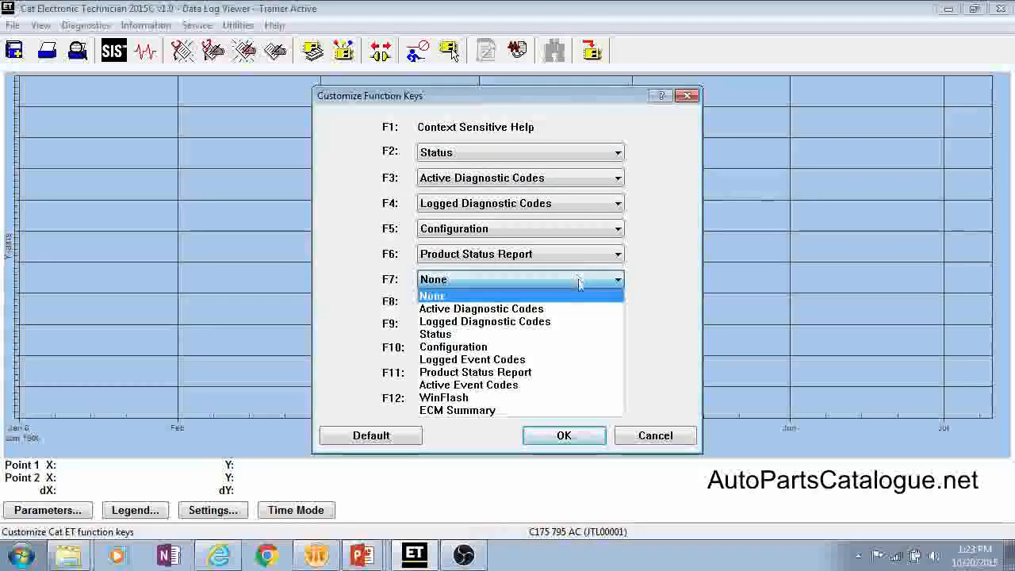
left_click(499, 385)
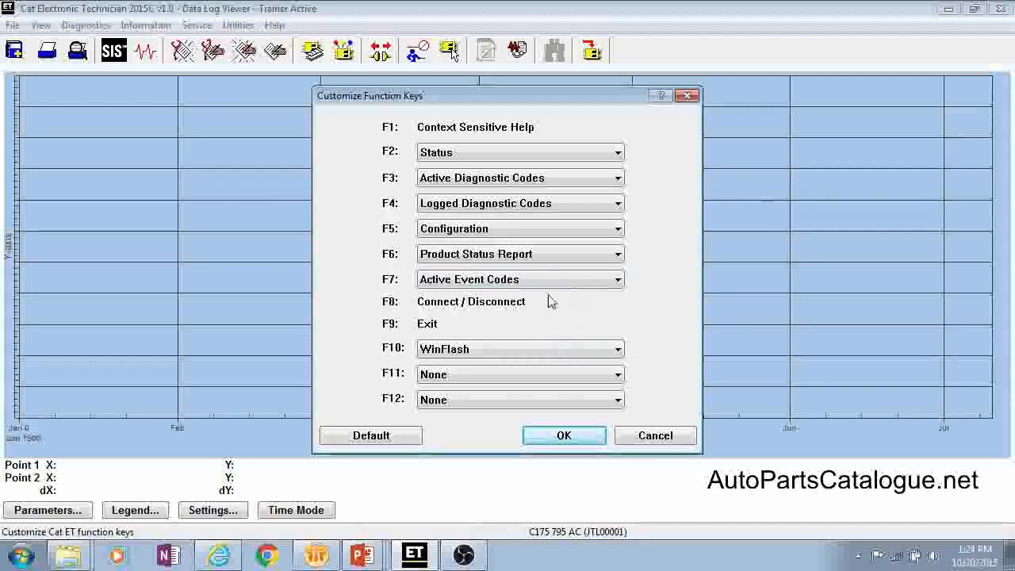
left_click(400, 438)
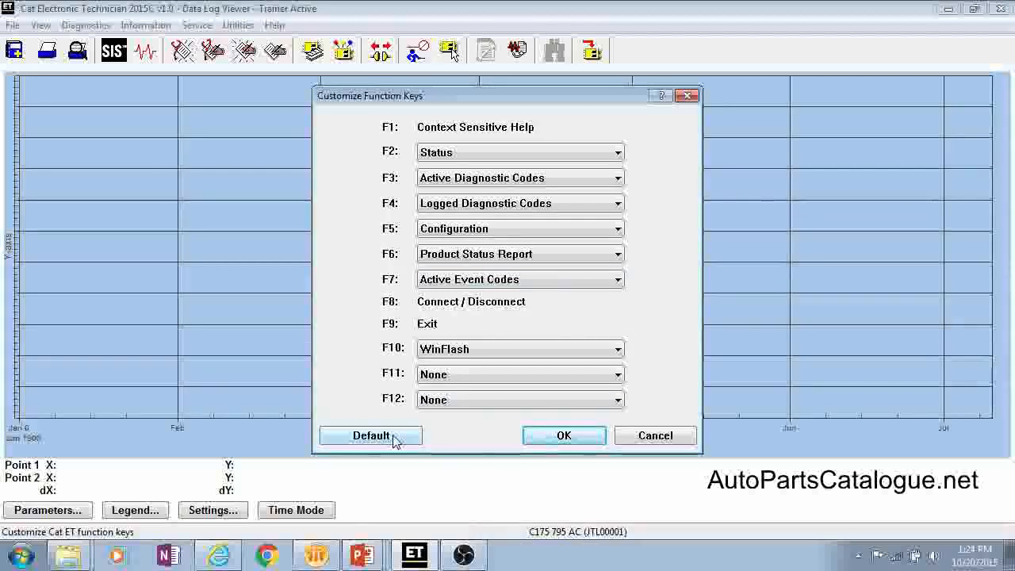